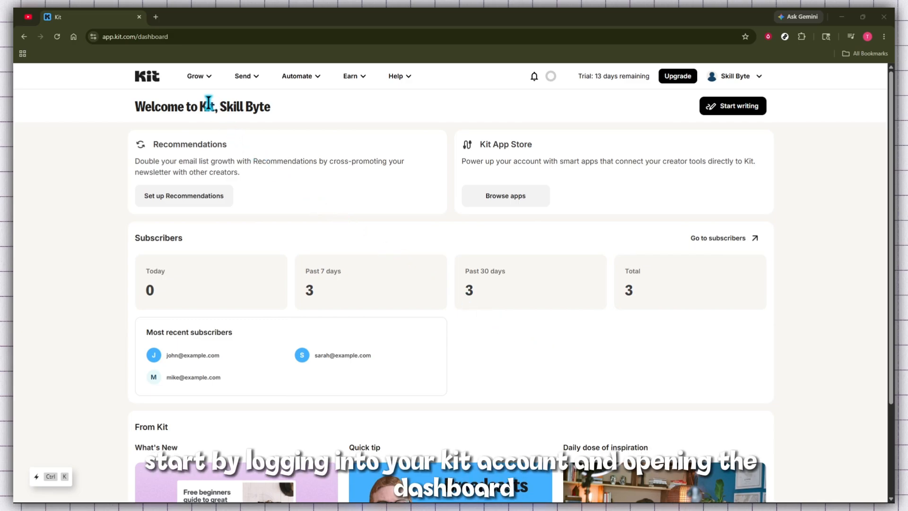
- Create a new landing page from the dark Canyon template
click(196, 78)
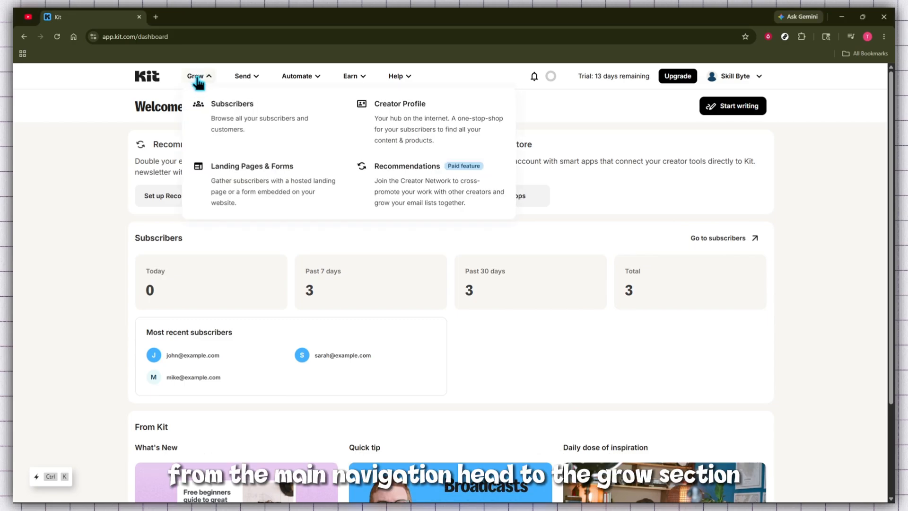
click(233, 174)
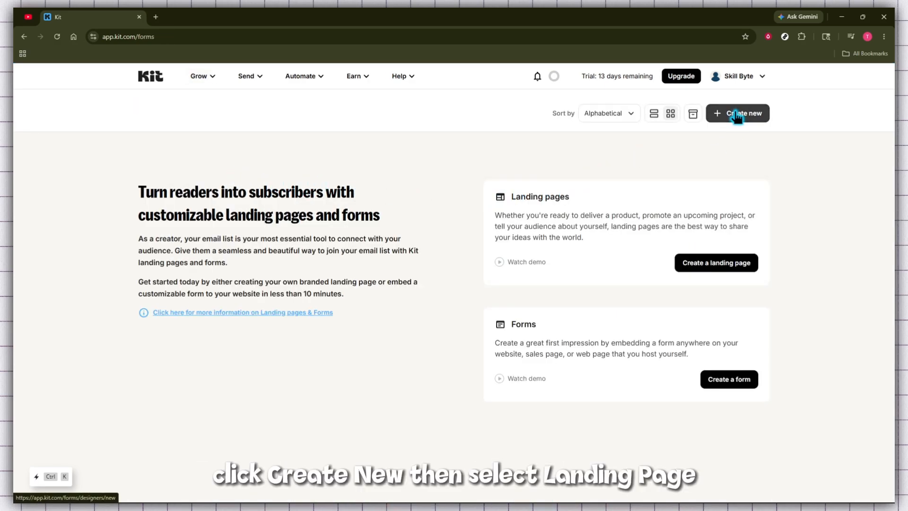
click(713, 119)
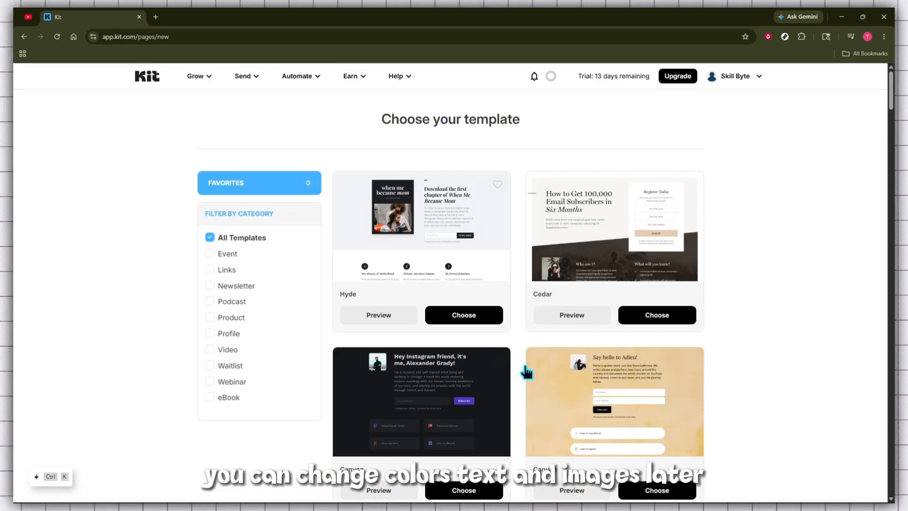
scroll(621, 351, down, 7)
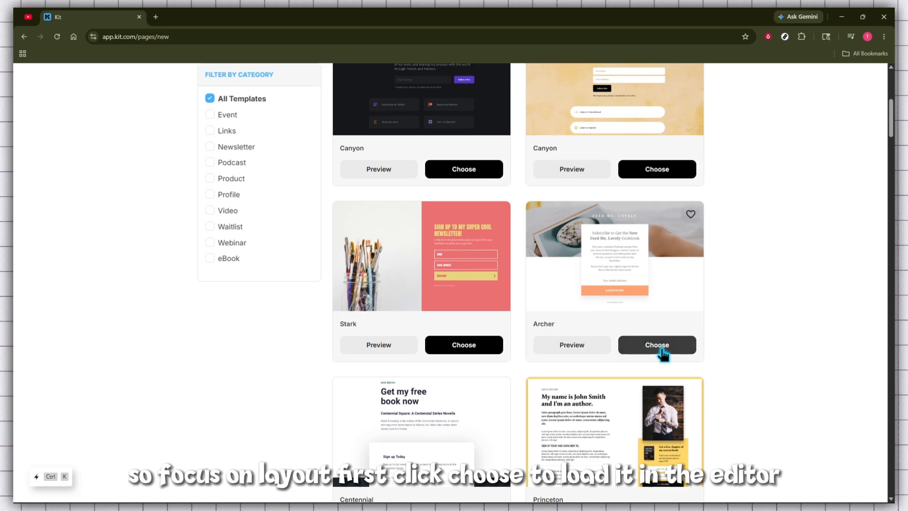
scroll(663, 354, up, 3)
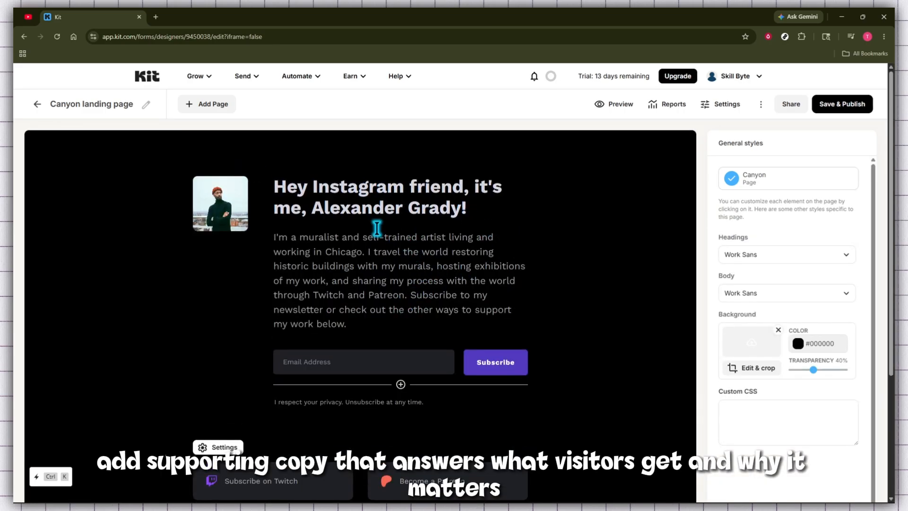
- Replace the name in the landing page's main heading with "Skill Byte" and publish the page
double_click(331, 208)
drag(396, 211, 439, 218)
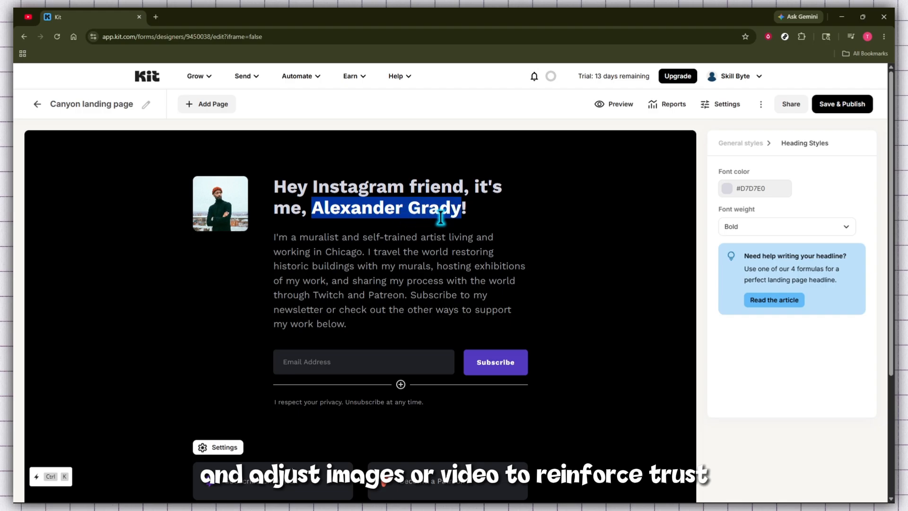
text(Skill)
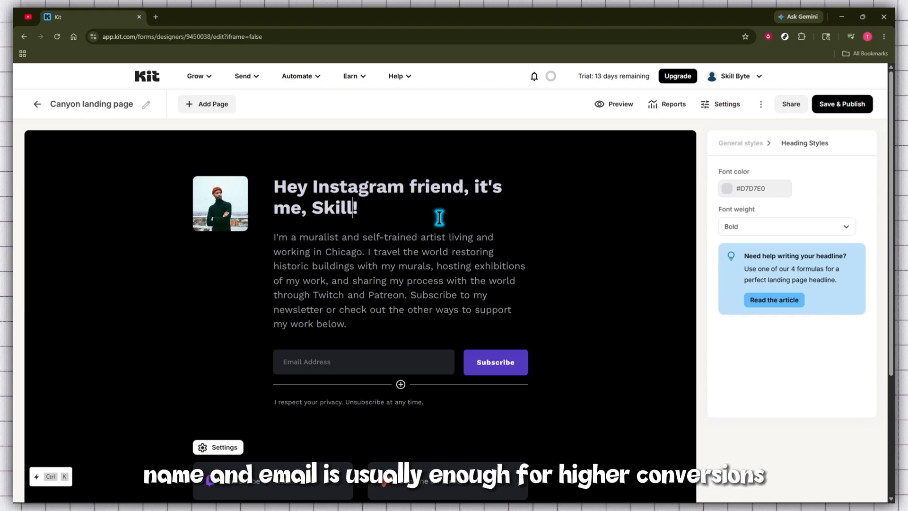
text( By)
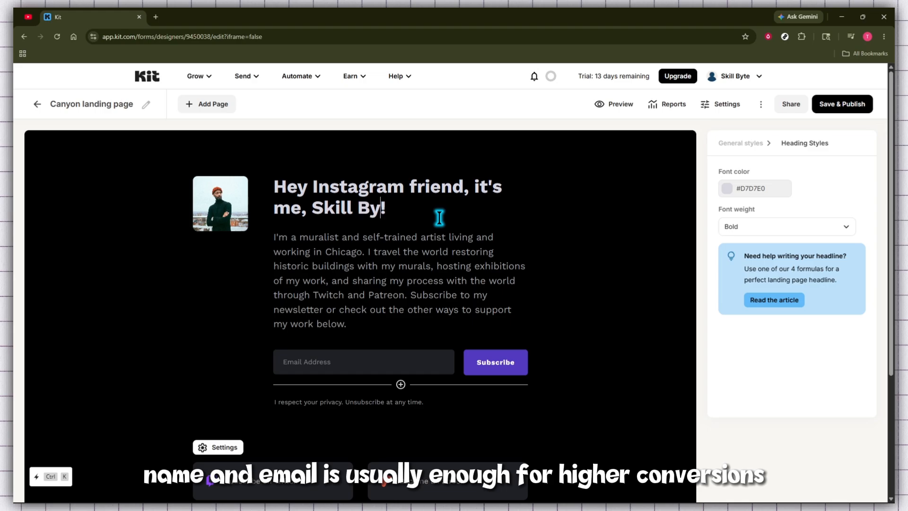
text(te)
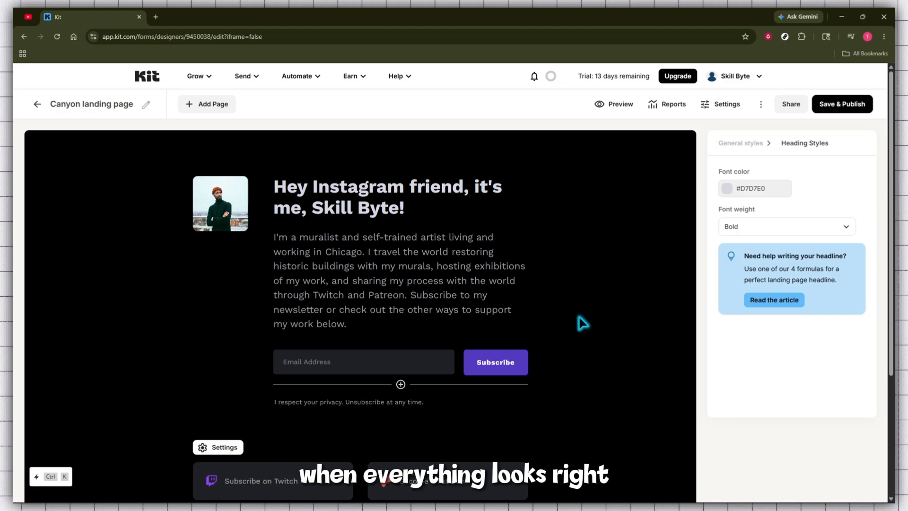
click(837, 105)
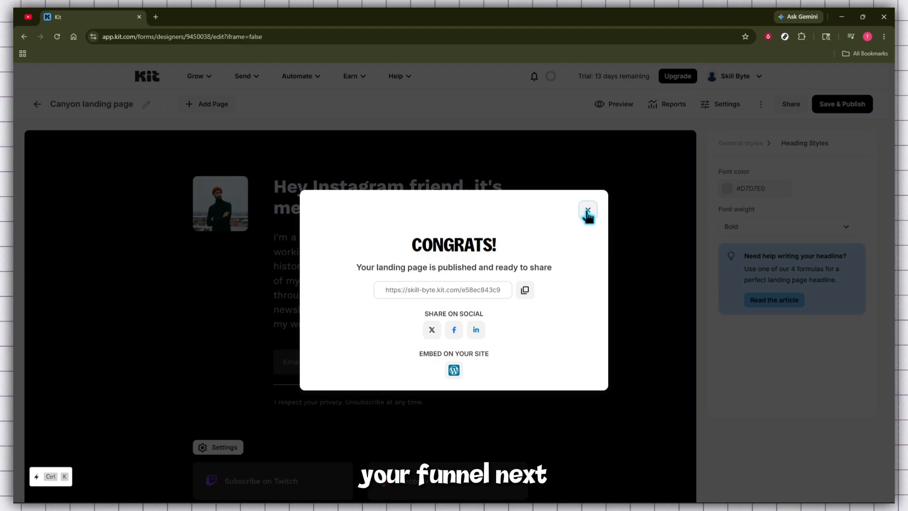
click(588, 210)
- Start a new product named "Skill Byte" with the one-time Product type and continue to its pricing
click(350, 76)
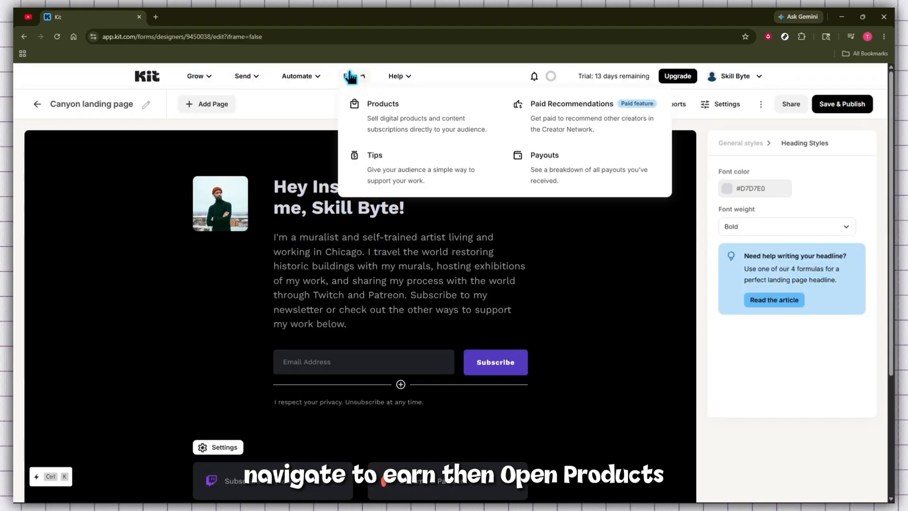
click(372, 112)
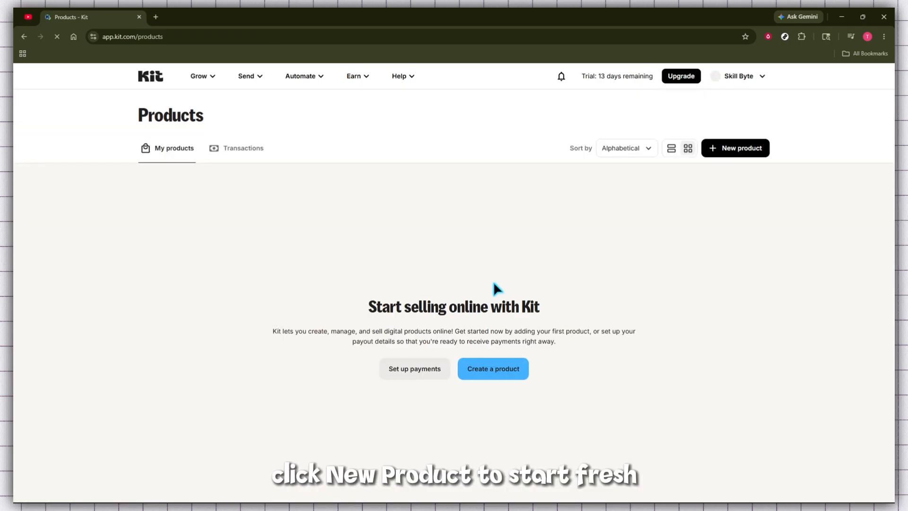
click(490, 373)
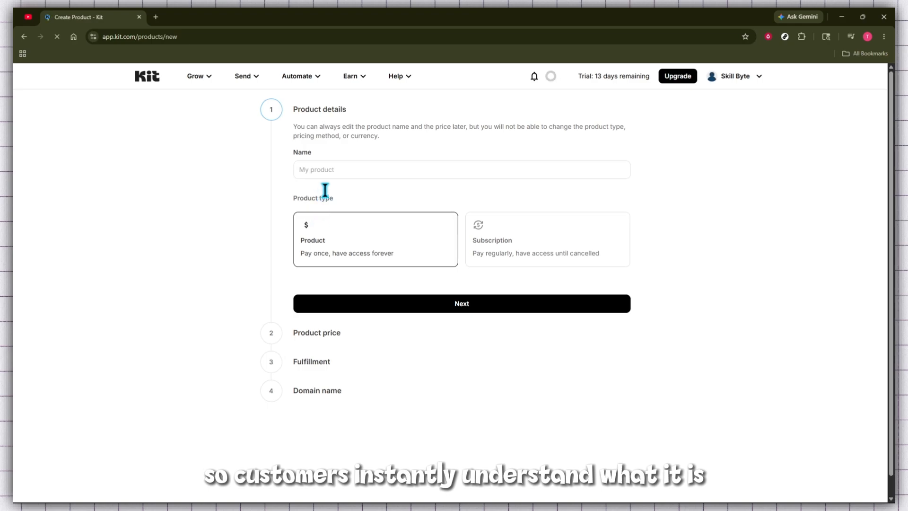
click(325, 170)
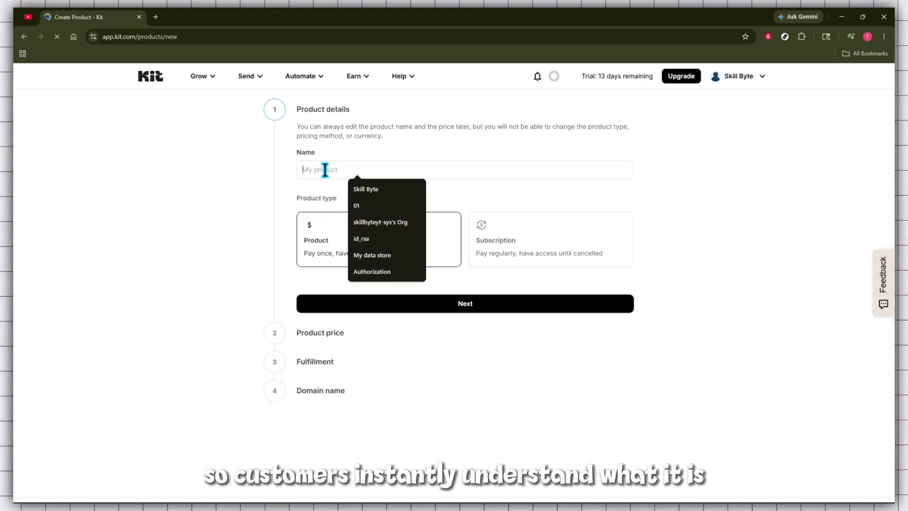
click(360, 189)
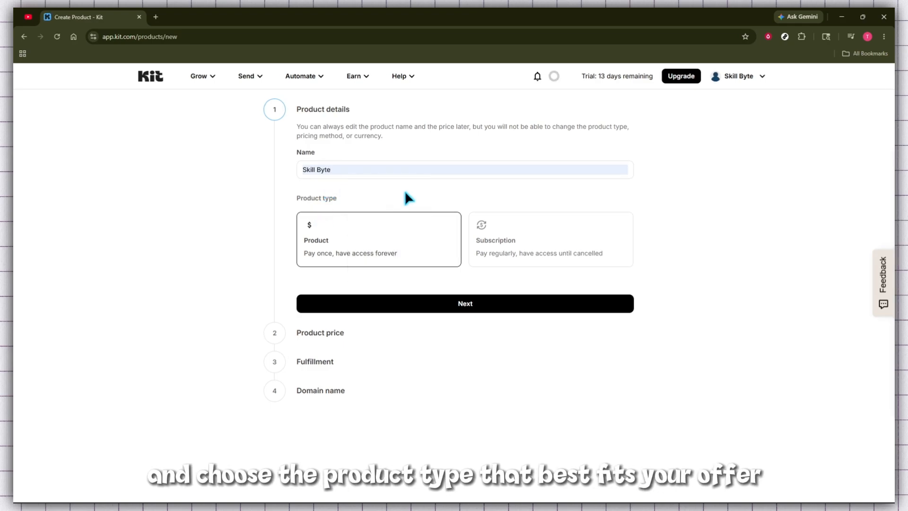
click(472, 308)
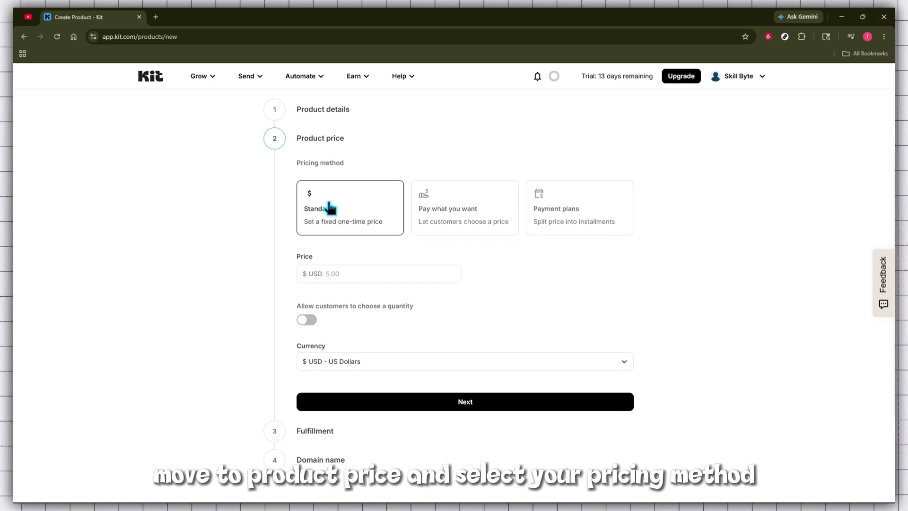
- Set the product's standard price to 30 USD and continue to fulfillment
click(342, 274)
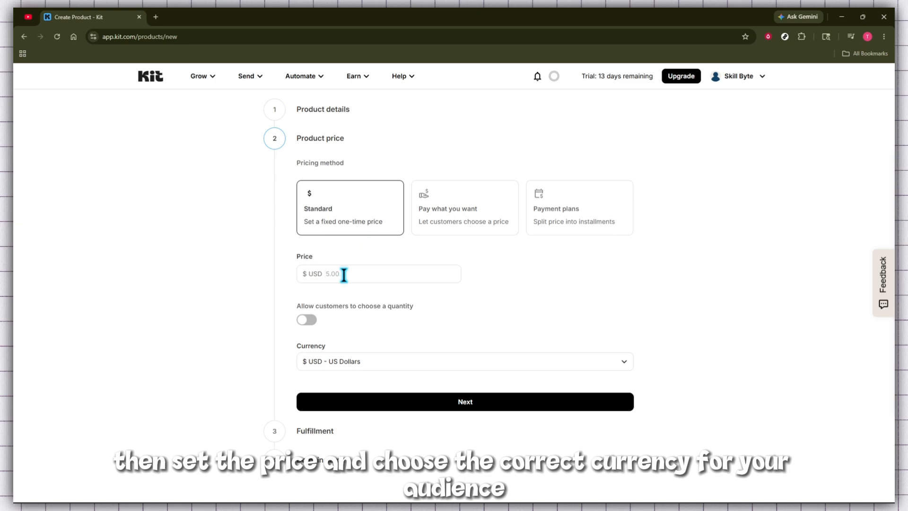
text(3)
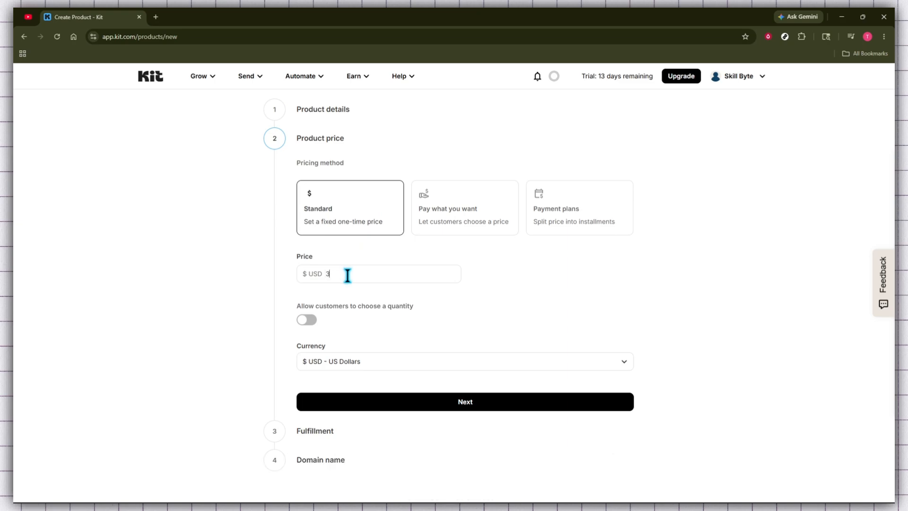
text(0)
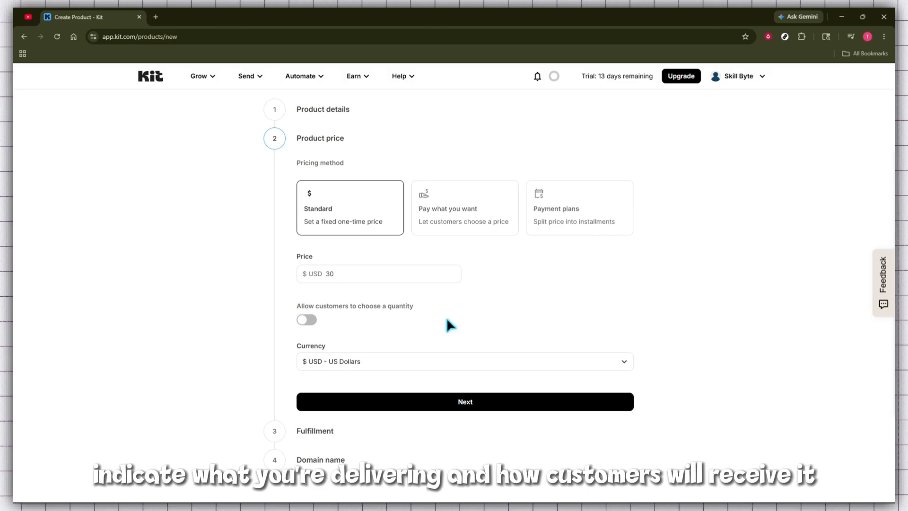
click(446, 400)
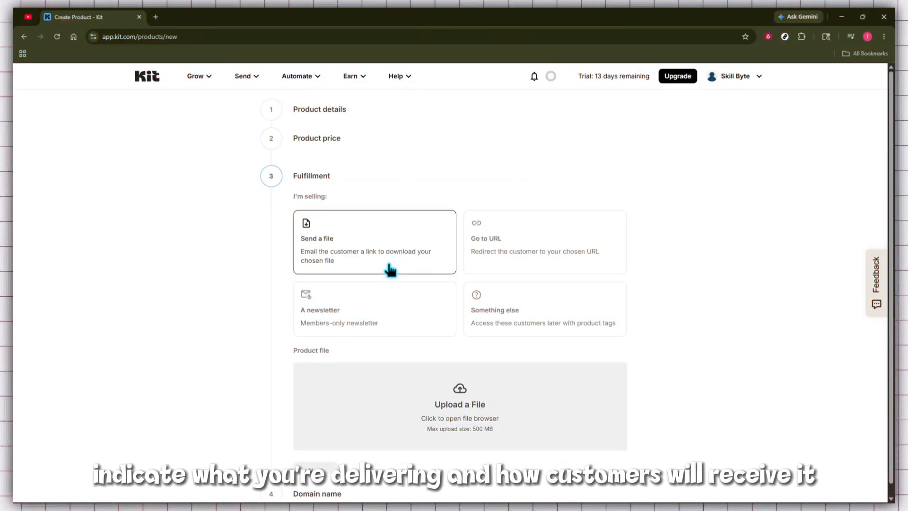
- Set the product's fulfillment to Something else and create the product with the skill-byte page URL
click(499, 303)
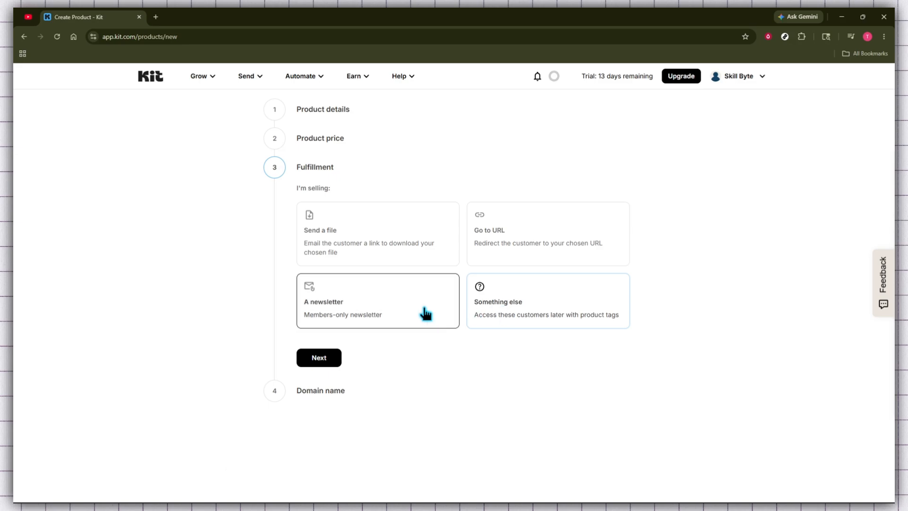
click(326, 359)
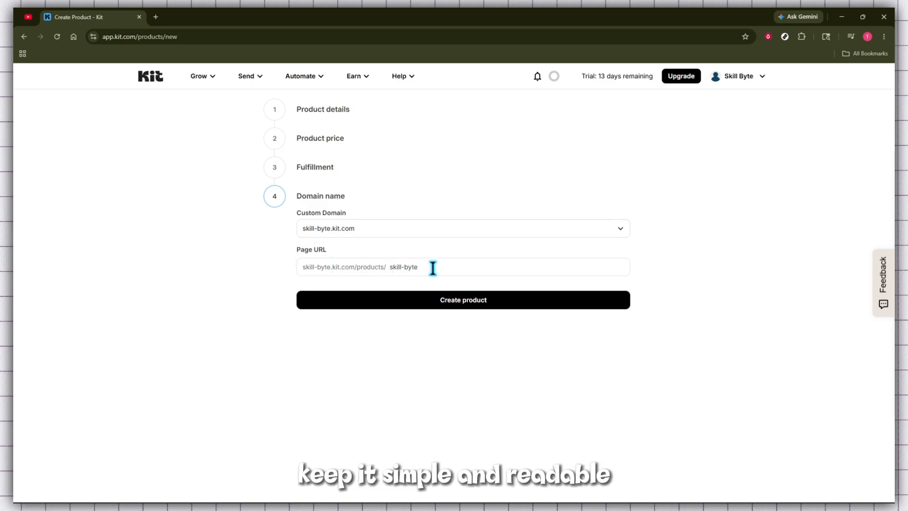
click(478, 300)
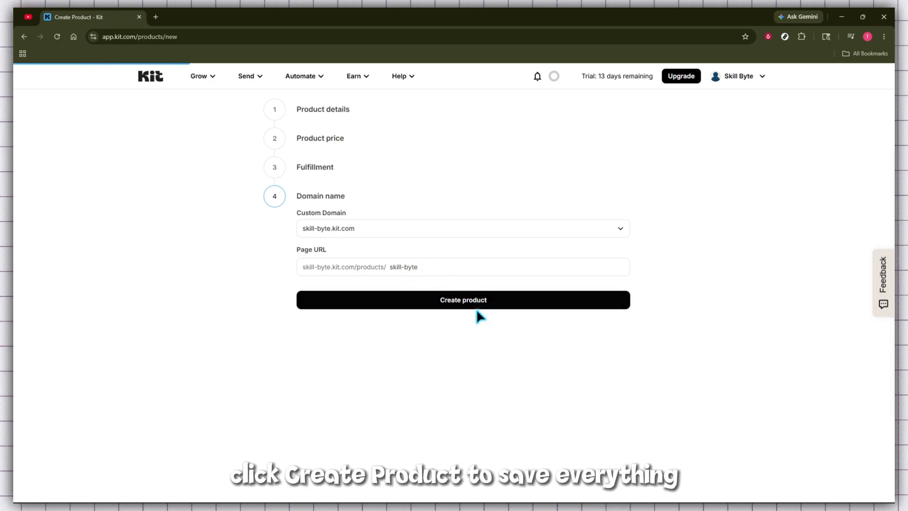
- Create a new email sequence
click(250, 77)
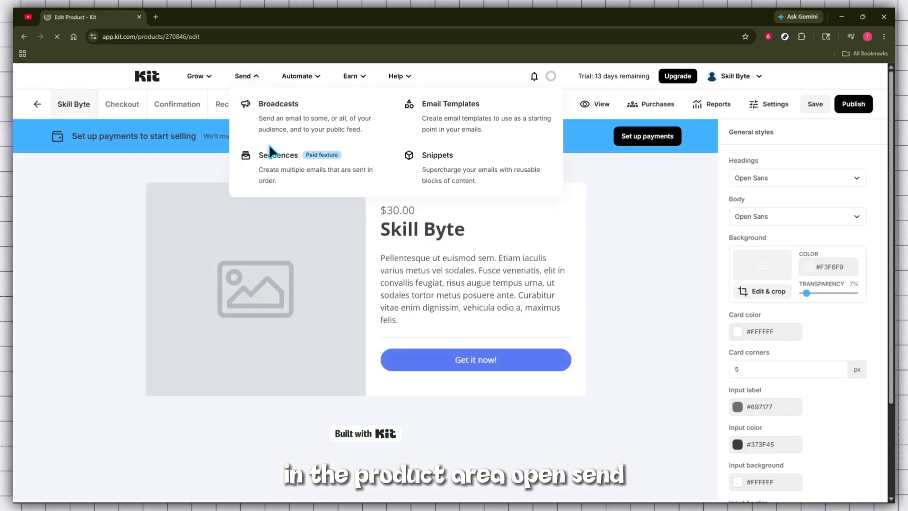
click(272, 158)
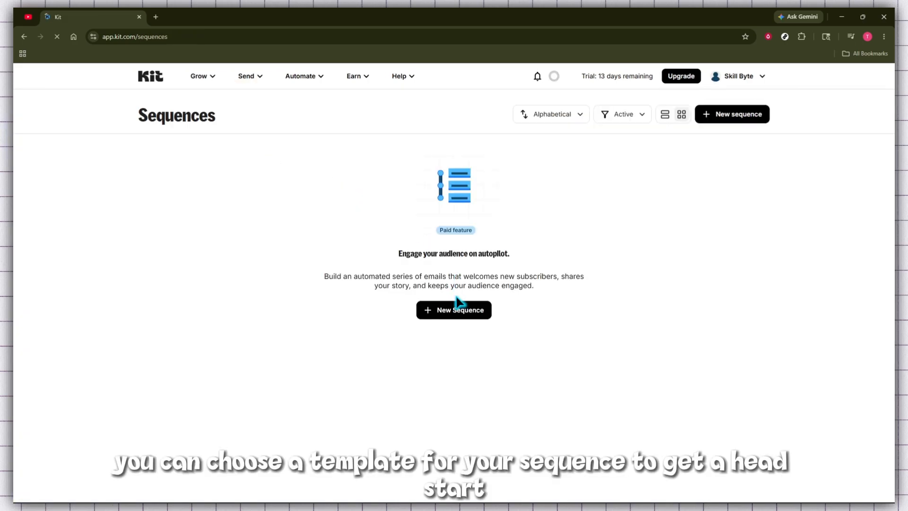
click(455, 310)
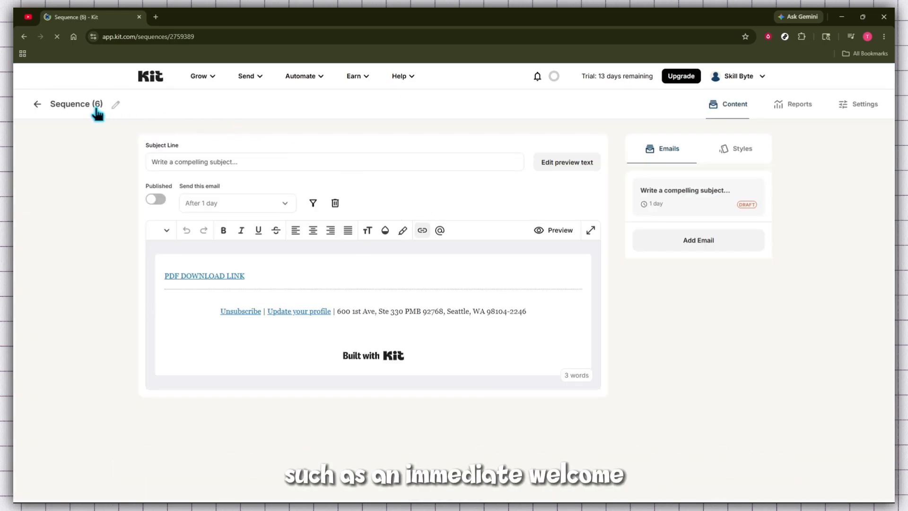
- Rename the new email sequence to "Sample"
click(97, 107)
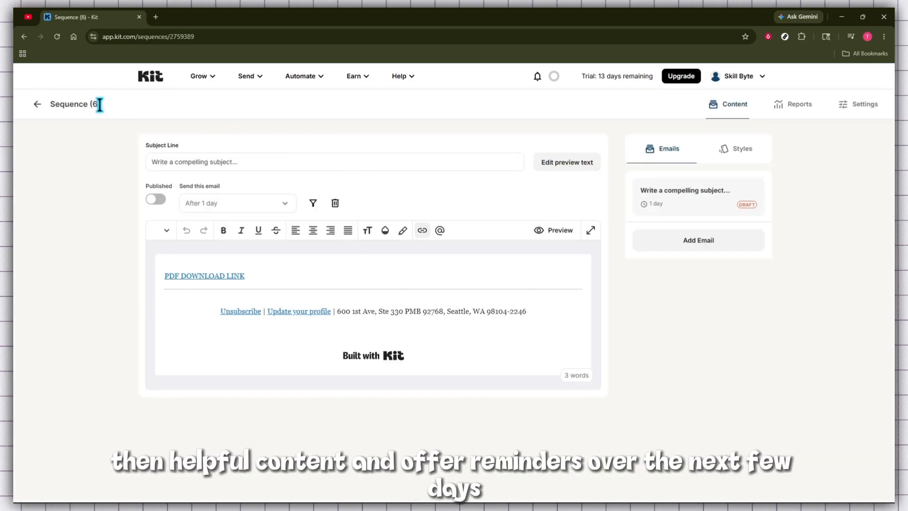
drag(99, 105, 49, 105)
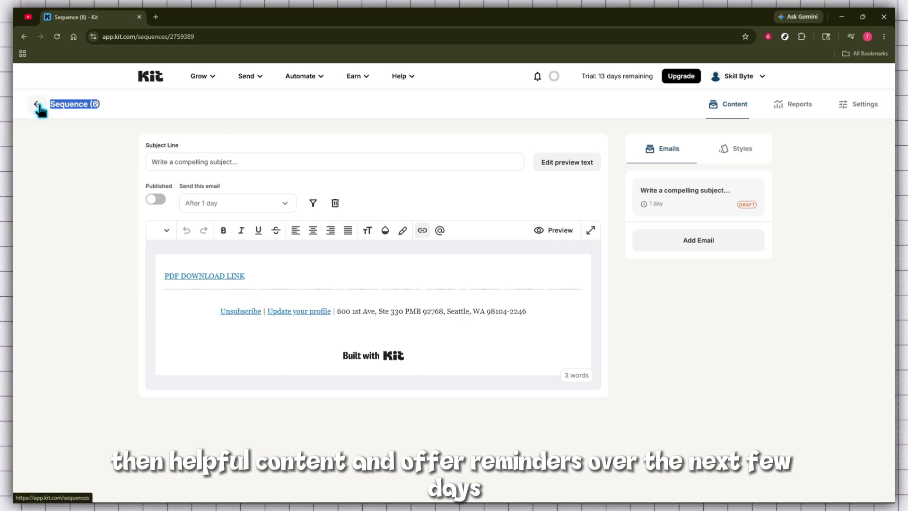
key(BackSpace)
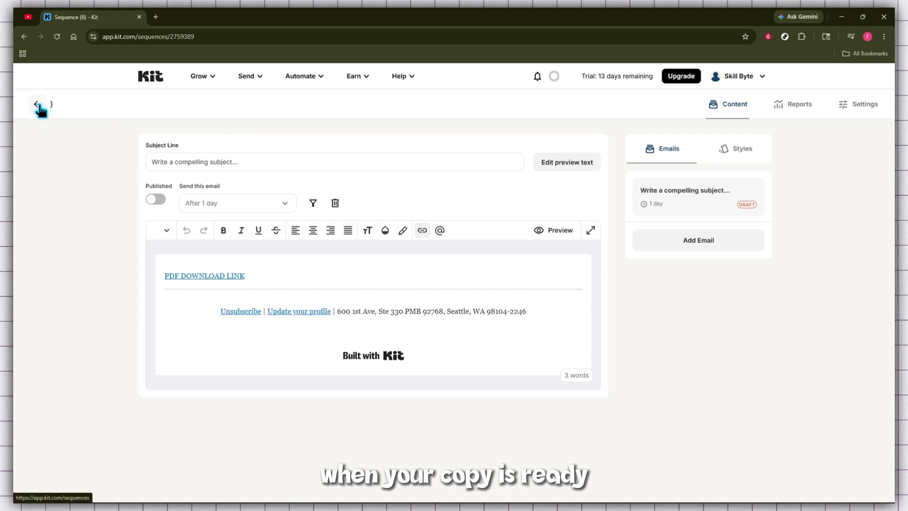
key(Delete)
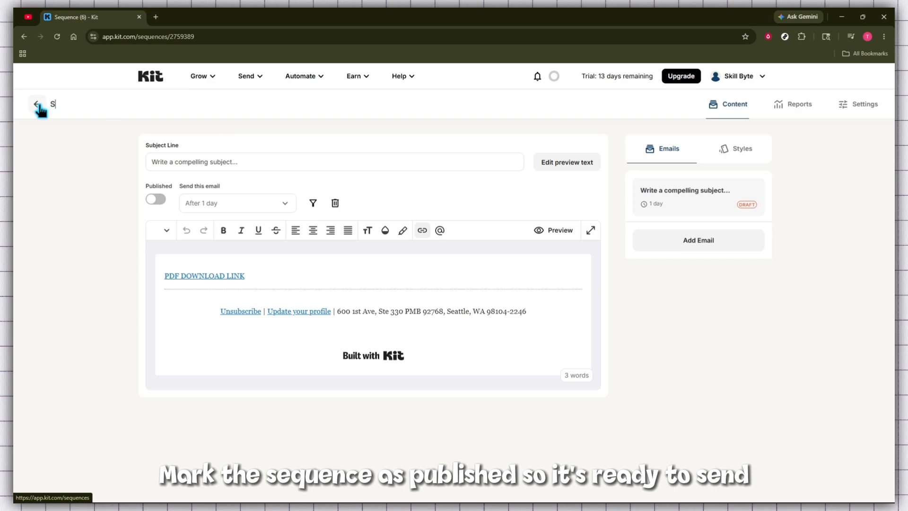
text(Sample)
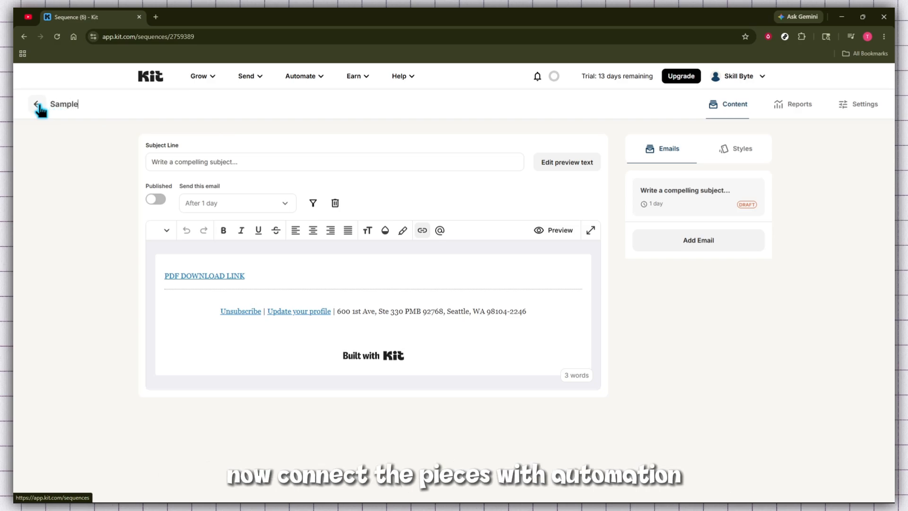
click(107, 233)
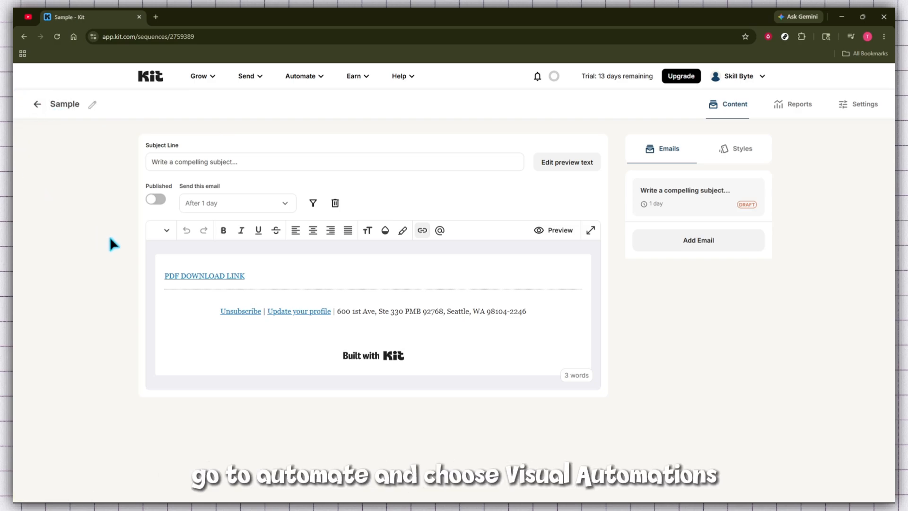
- Create a new visual automation from scratch using the Empty Automation option
click(298, 78)
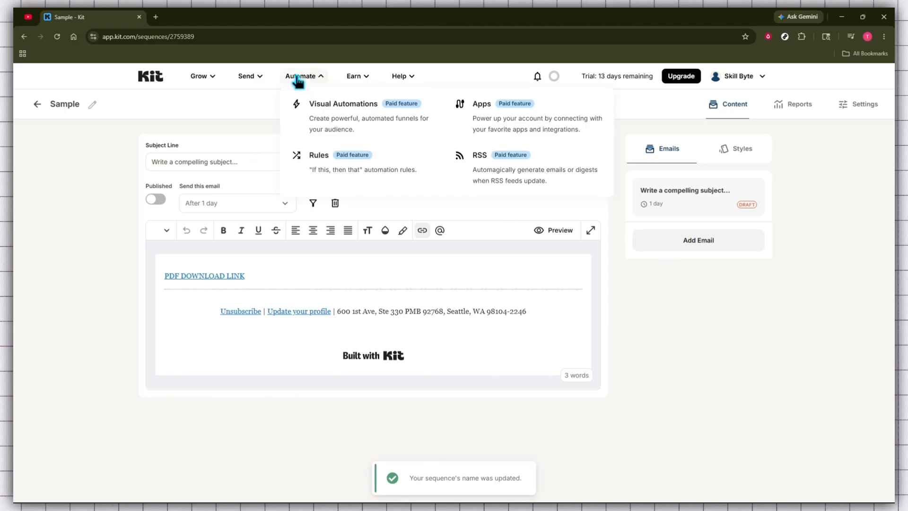
click(314, 105)
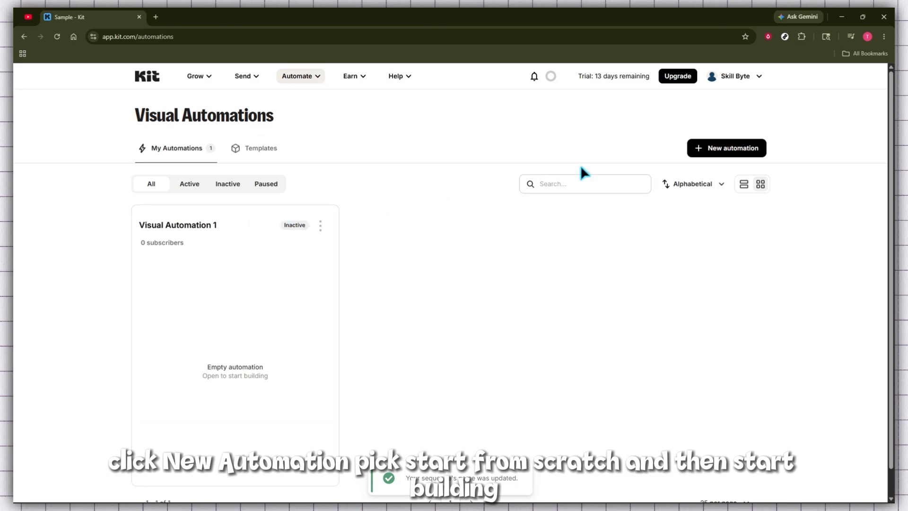
click(714, 148)
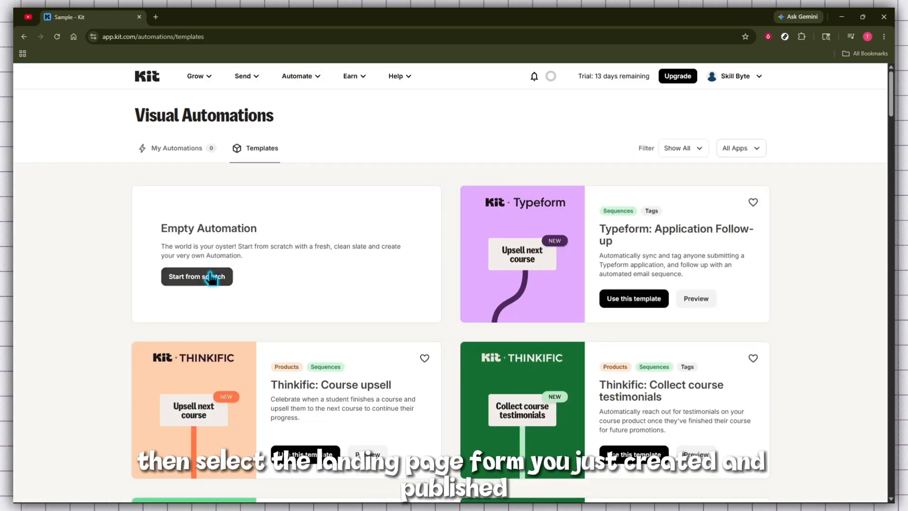
click(211, 277)
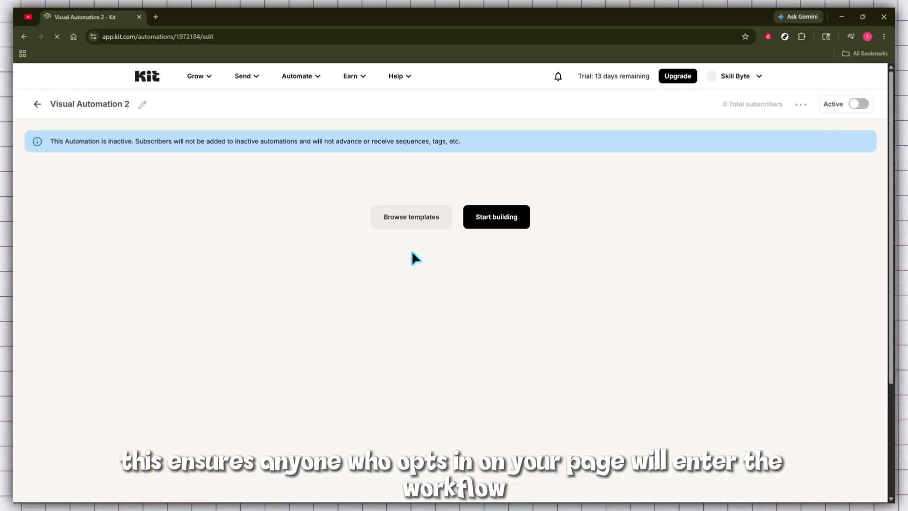
- Start building the automation with a "Joins a form" entry event triggered by the Canyon landing page
click(486, 222)
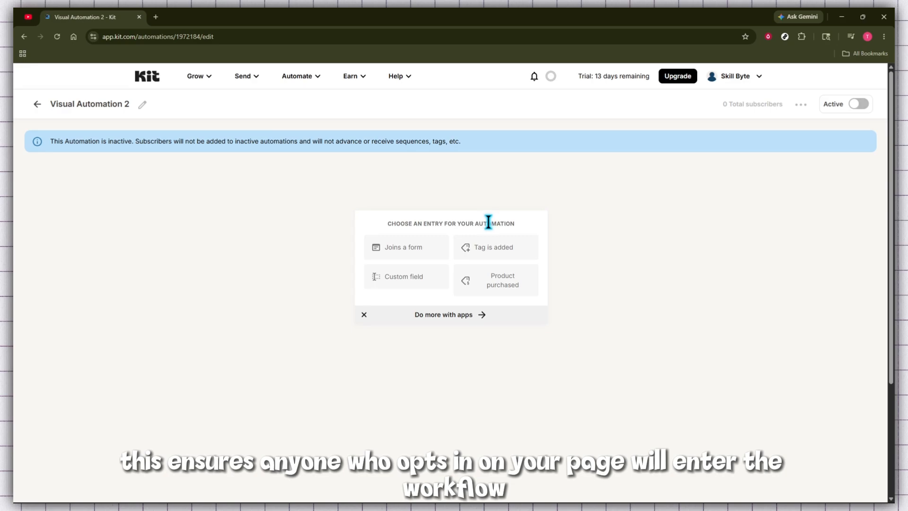
click(407, 248)
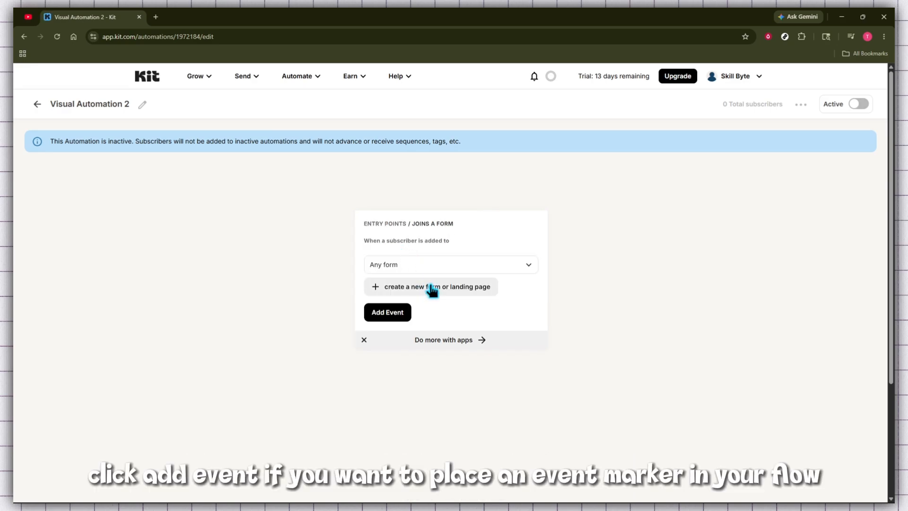
click(446, 268)
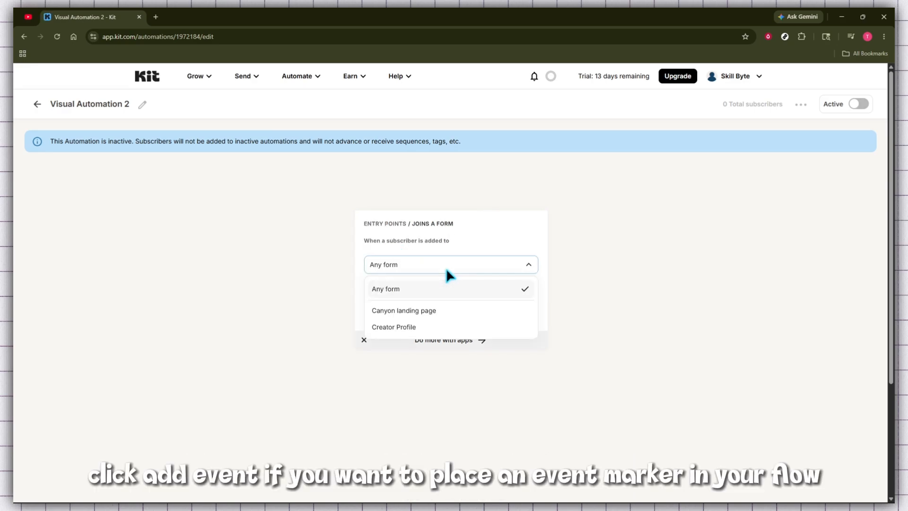
click(420, 312)
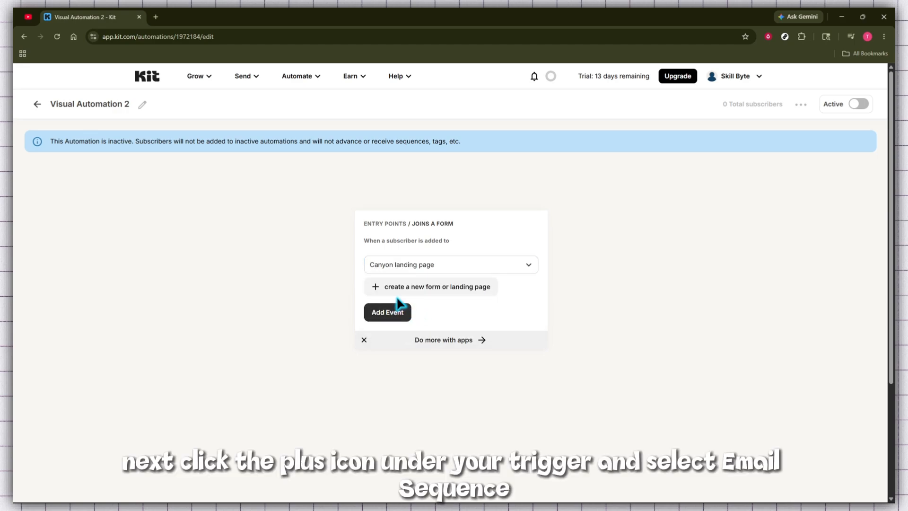
click(393, 313)
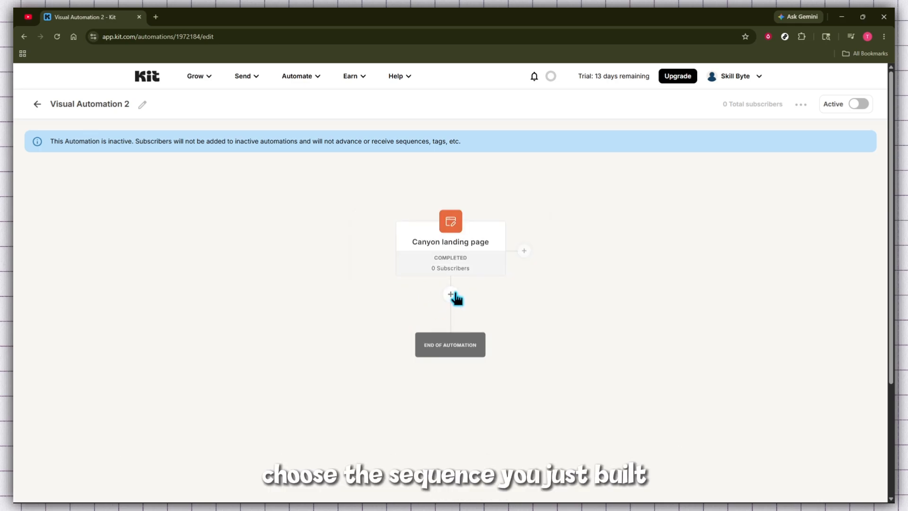
click(451, 294)
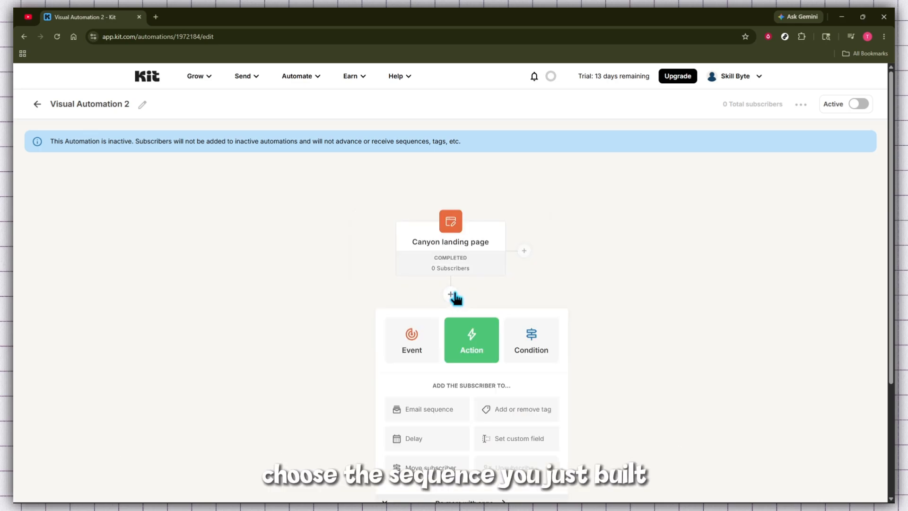
click(424, 411)
click(439, 427)
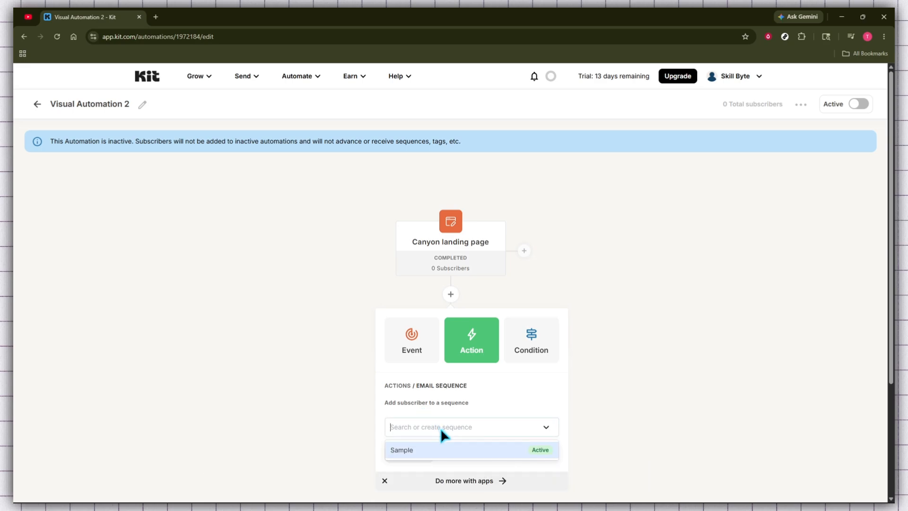
click(434, 449)
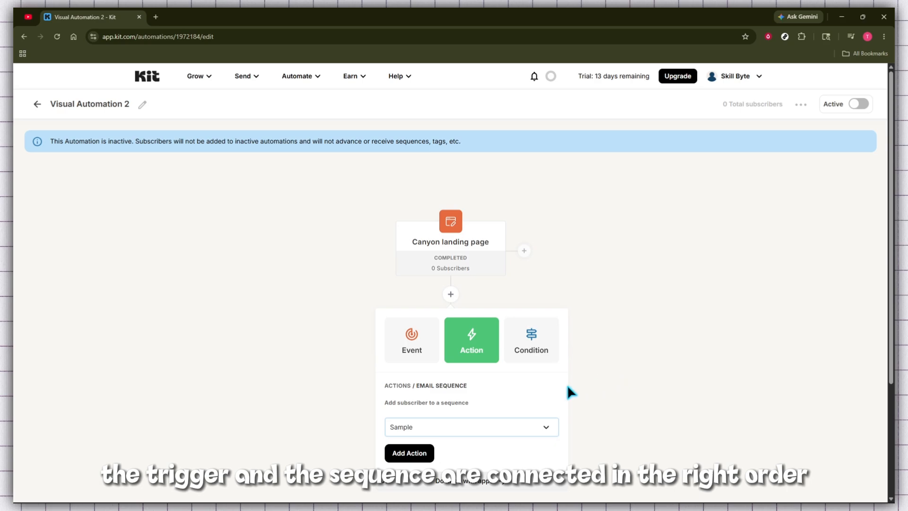
click(607, 382)
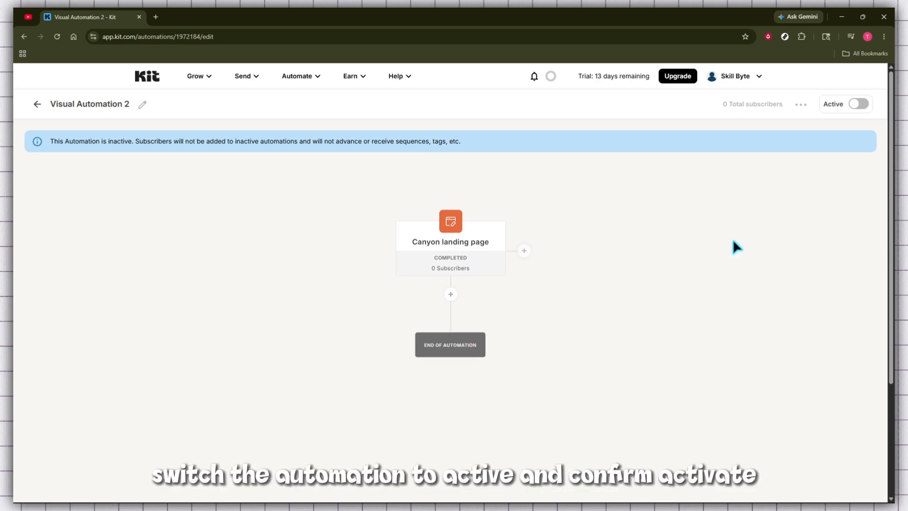
- Add an email sequence action using the Sample sequence below the Canyon landing page entry, and activate the automation
click(449, 295)
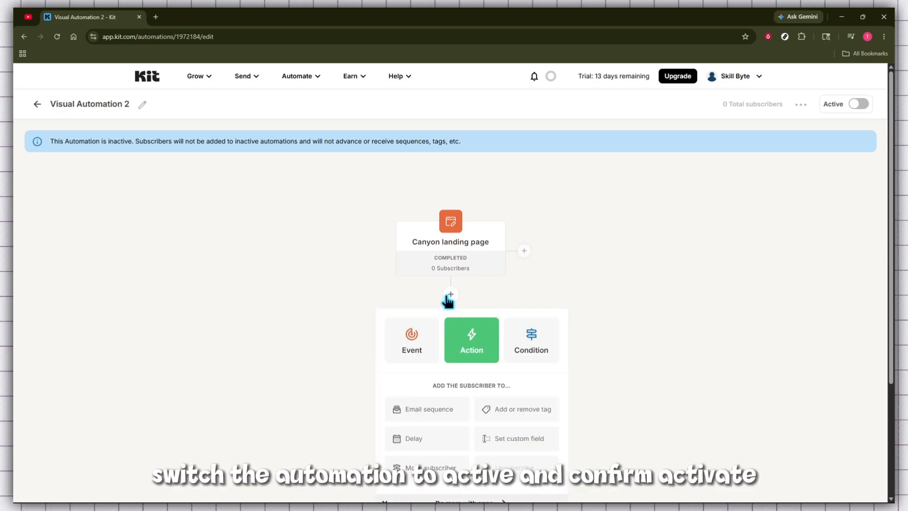
click(437, 409)
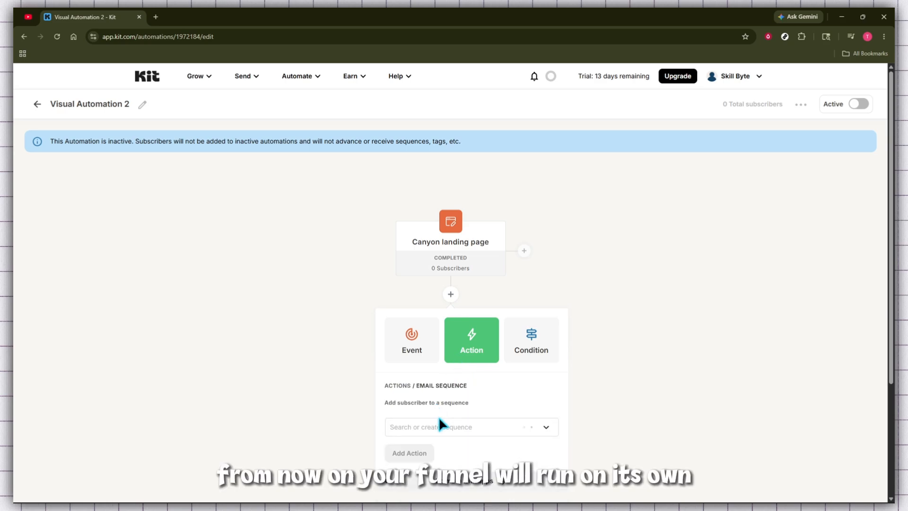
click(416, 431)
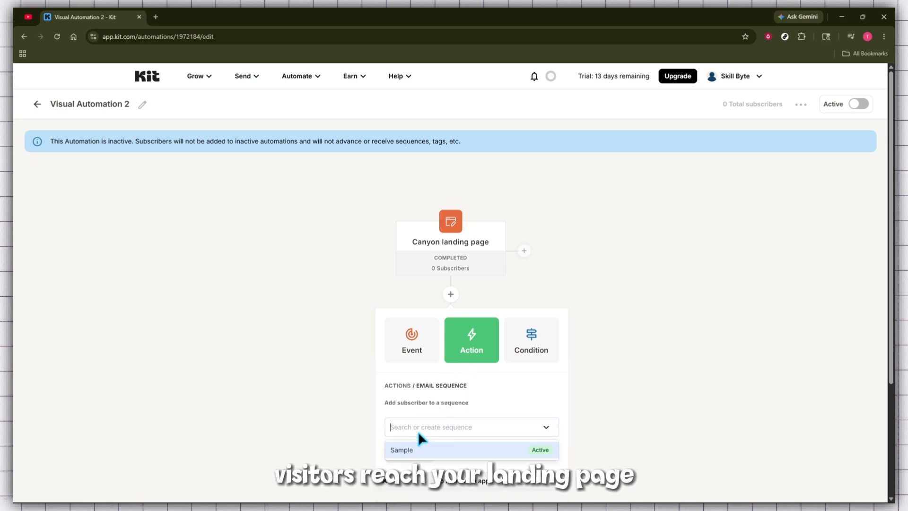
click(417, 449)
click(407, 455)
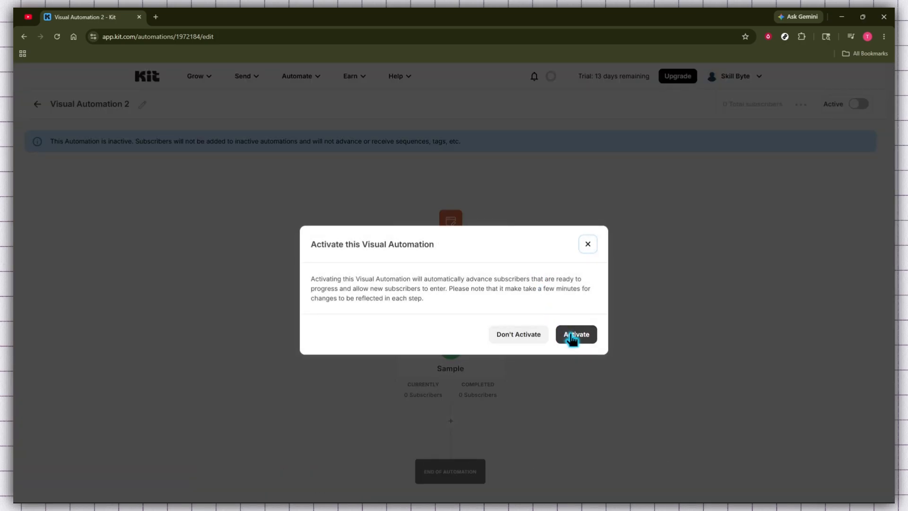
click(572, 336)
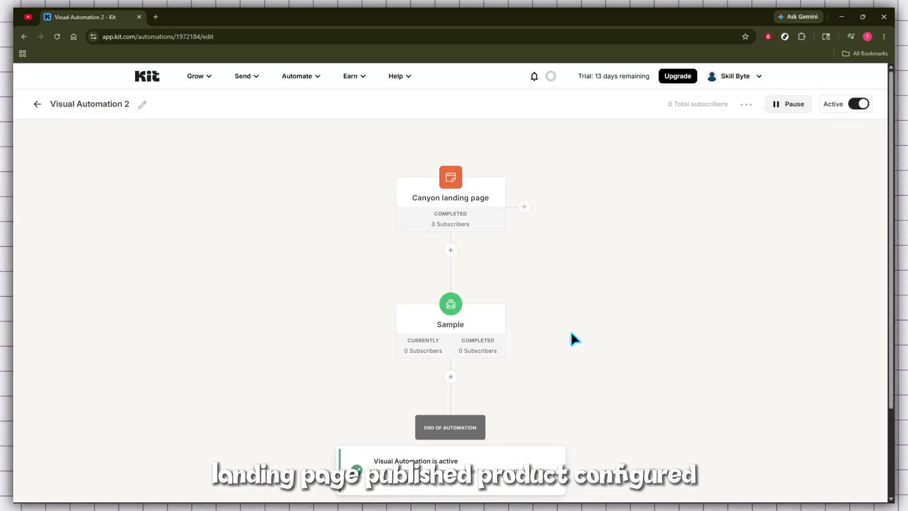